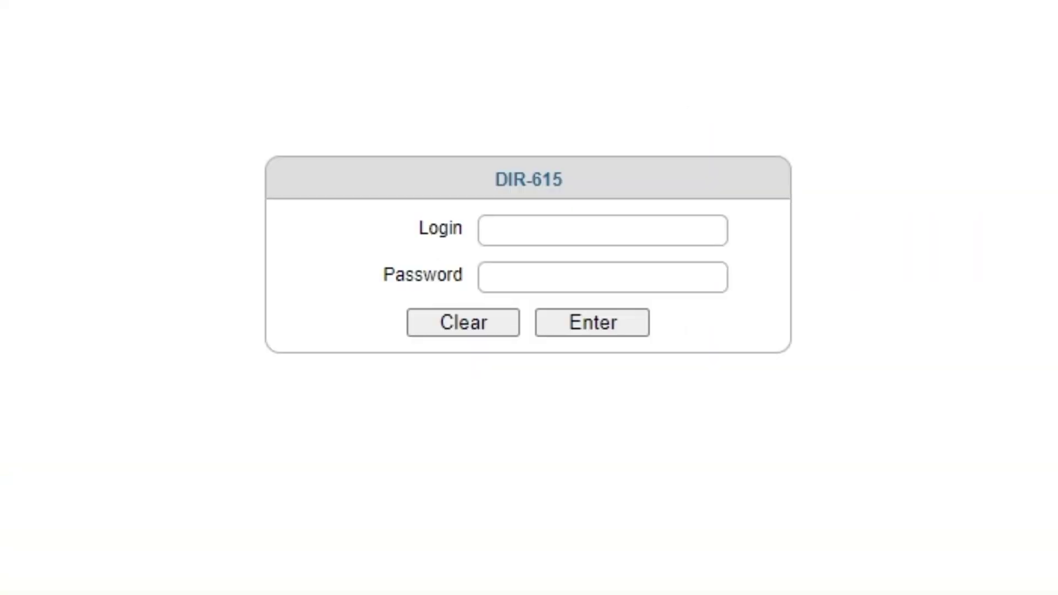
Sign in with the admin login and the router password, declining the browser's offer to save it.
left_click(567, 229)
type("admin")
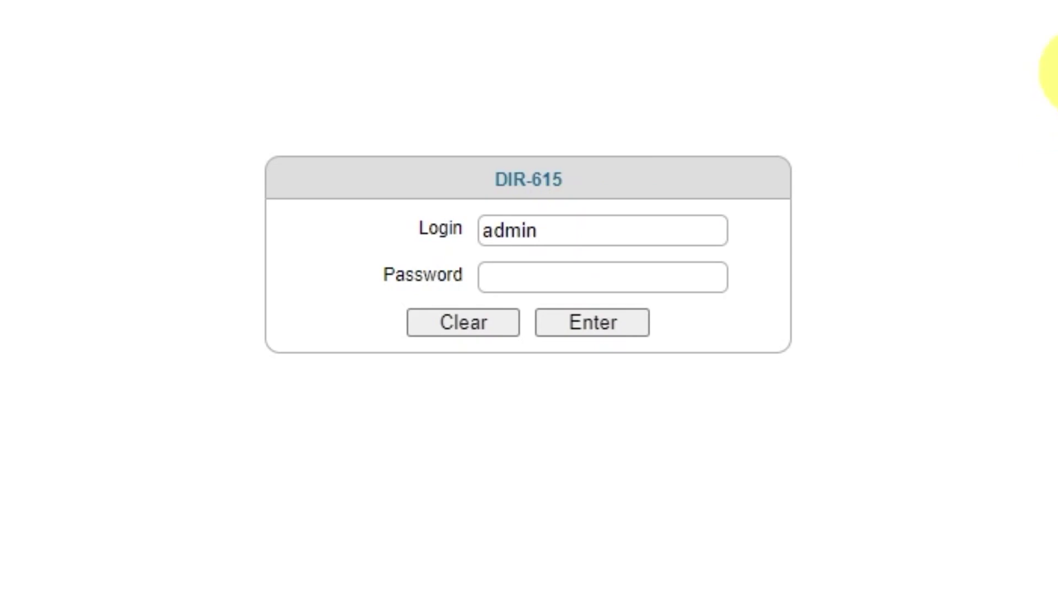
left_click(645, 281)
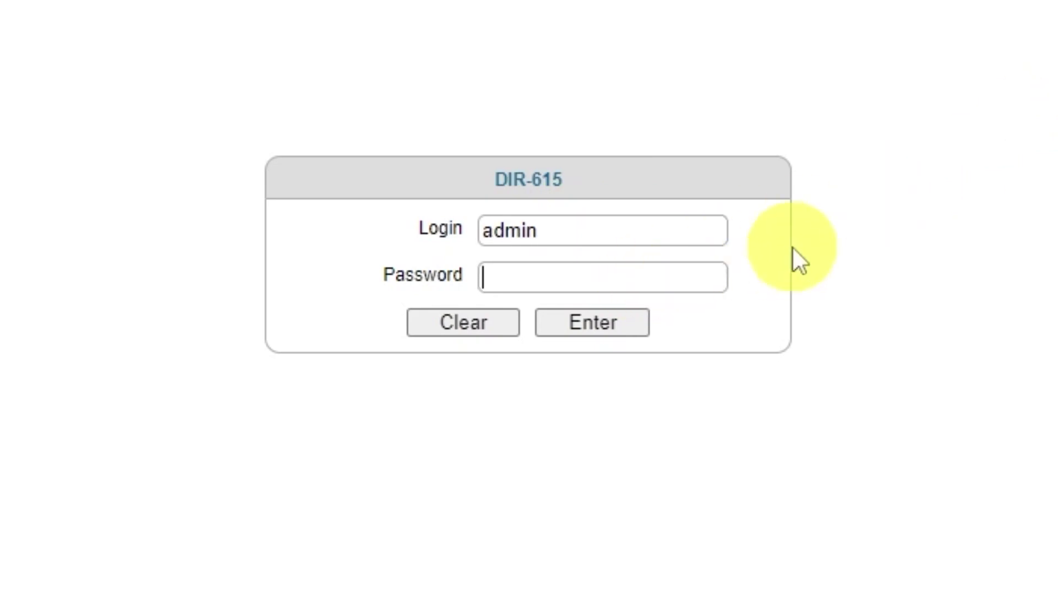
type("admin123")
left_click(585, 330)
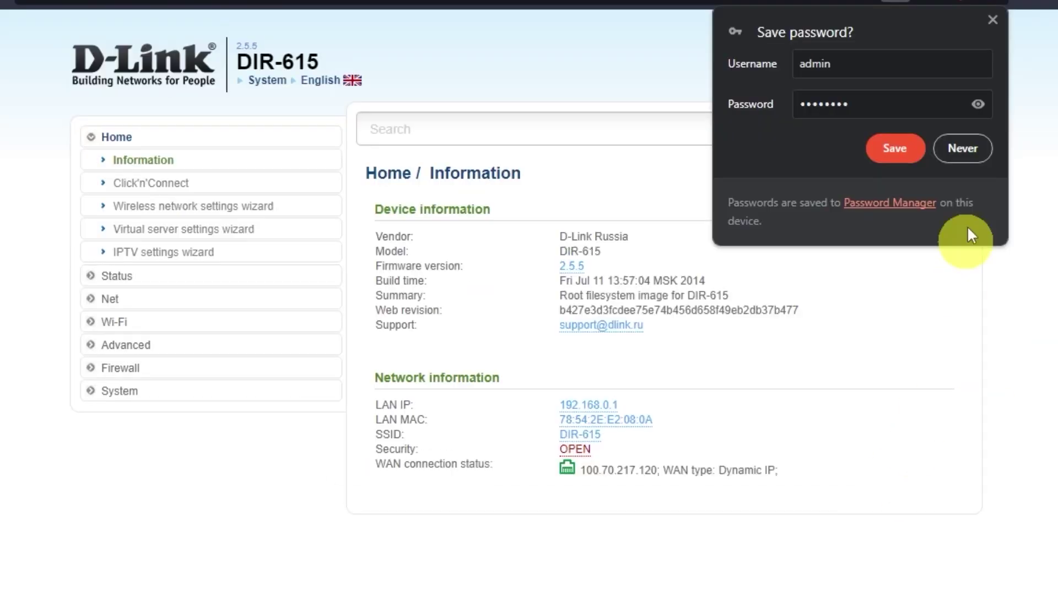
left_click(963, 145)
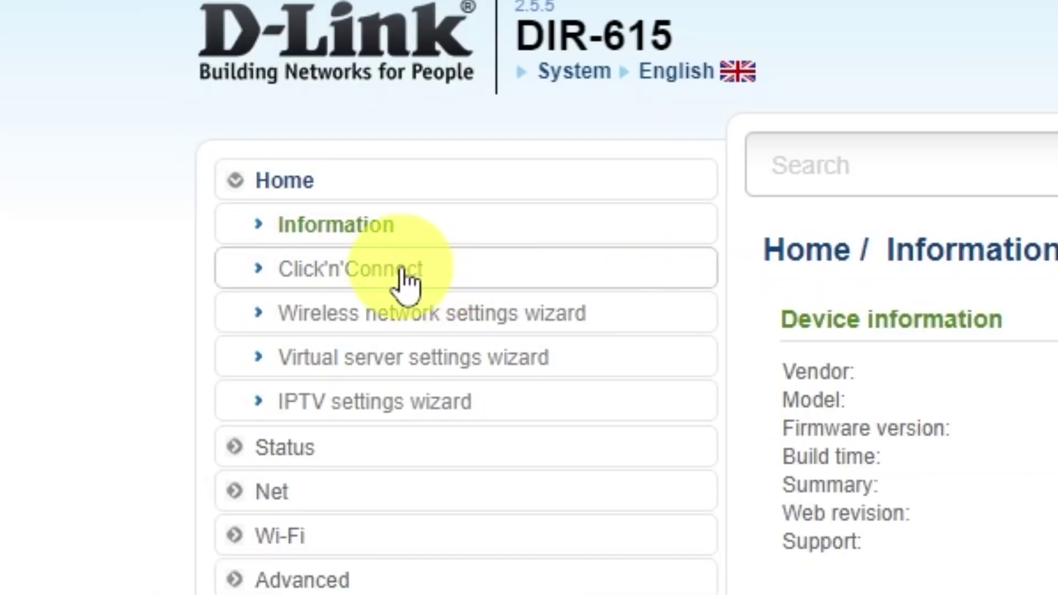
Launch Click'n'Connect, pass the cable step, and select Dynamic IP as the connection type.
left_click(403, 272)
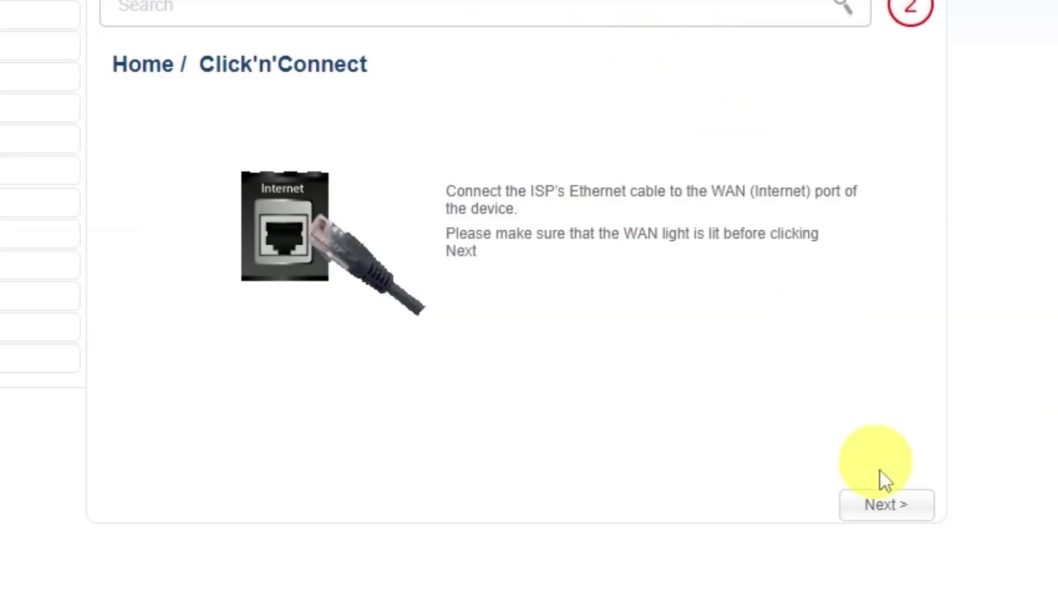
left_click(887, 506)
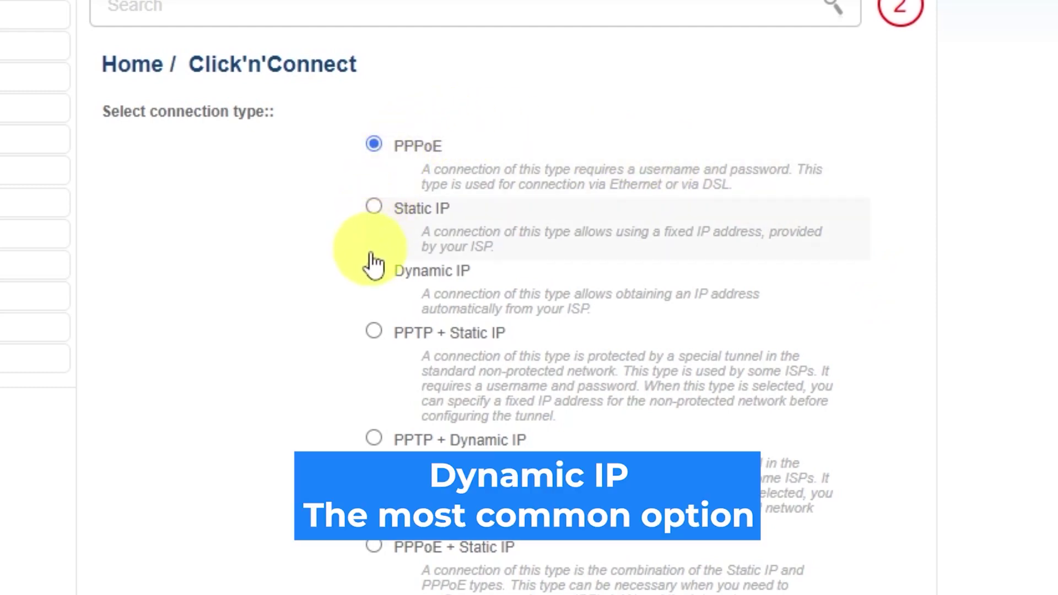
scroll(371, 396, "down", 4)
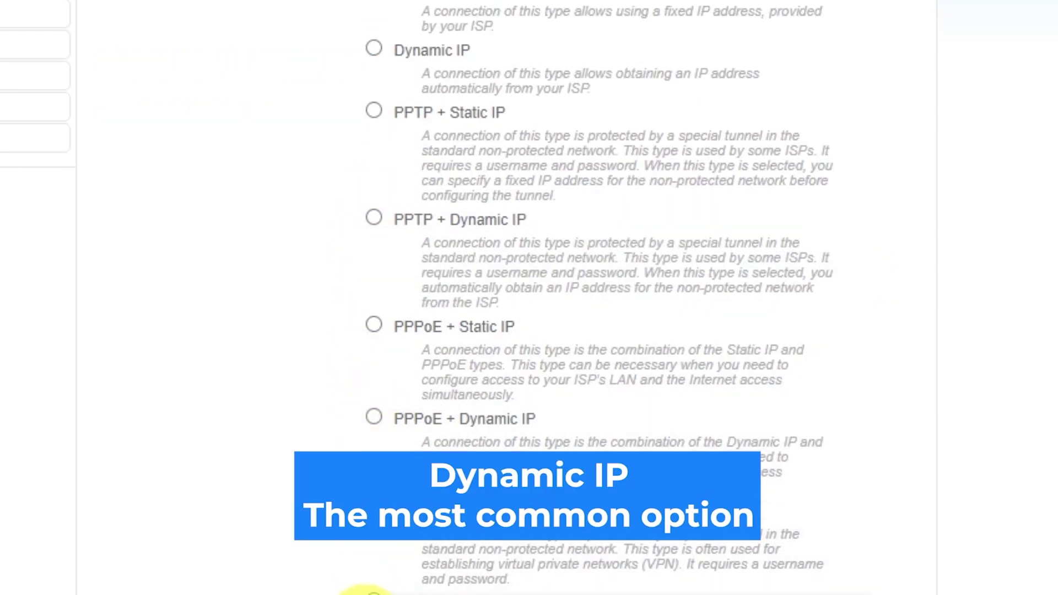
scroll(530, 297, "up", 2)
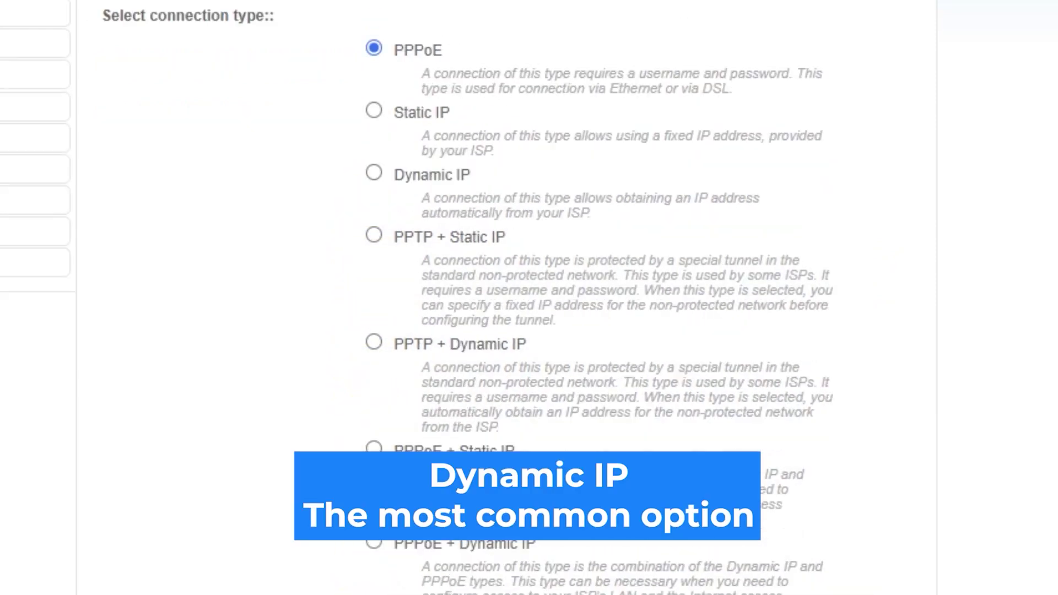
scroll(529, 297, "up", 2)
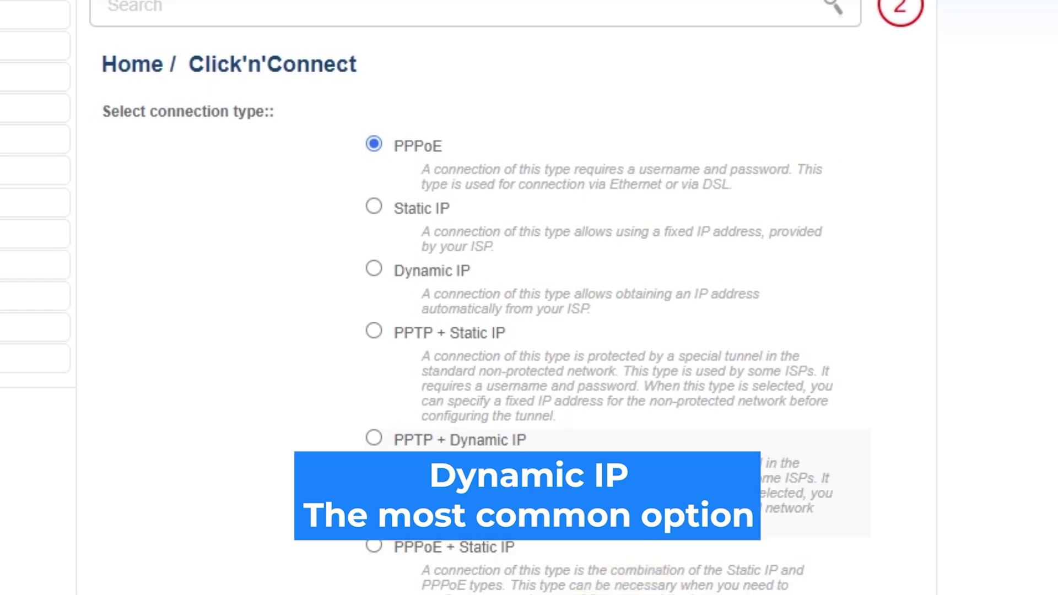
left_click(374, 268)
scroll(965, 356, "down", 10)
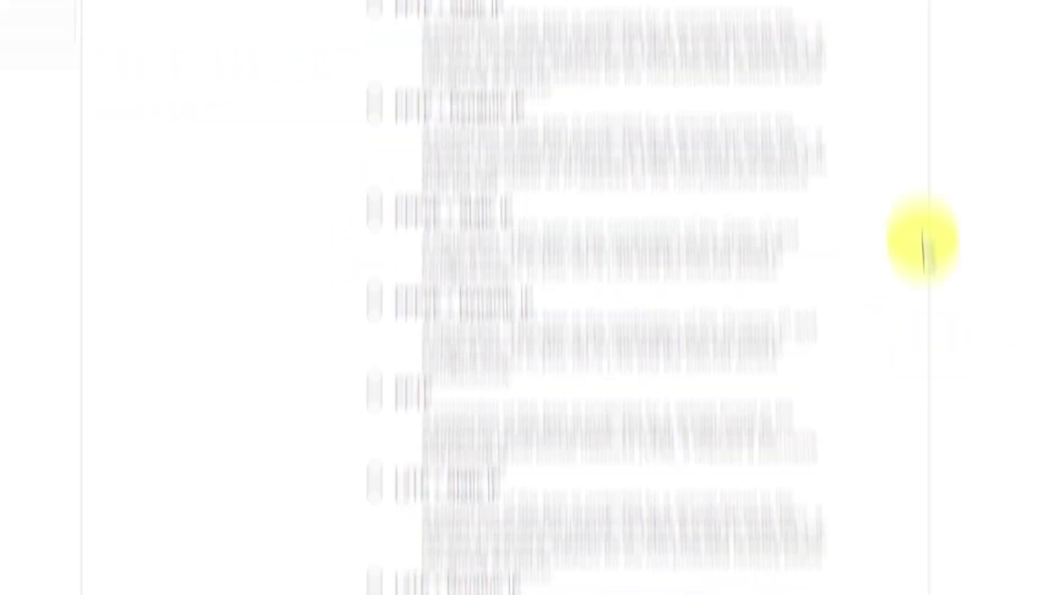
Rename the Dynamic IP connection to 'd-link wifi' and view the settings summary.
left_click(849, 543)
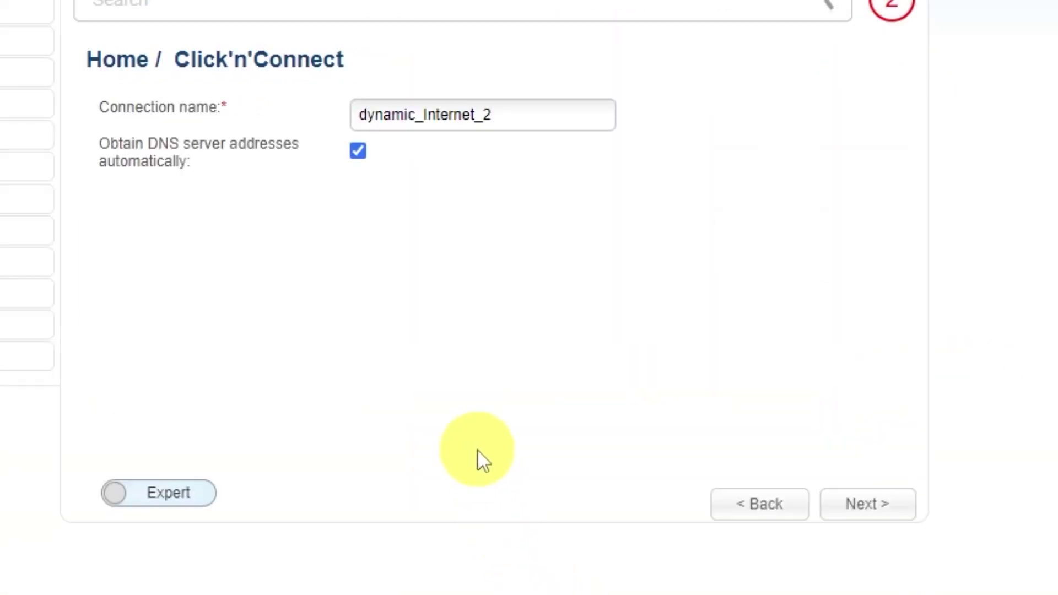
left_click_drag(518, 115, 325, 111)
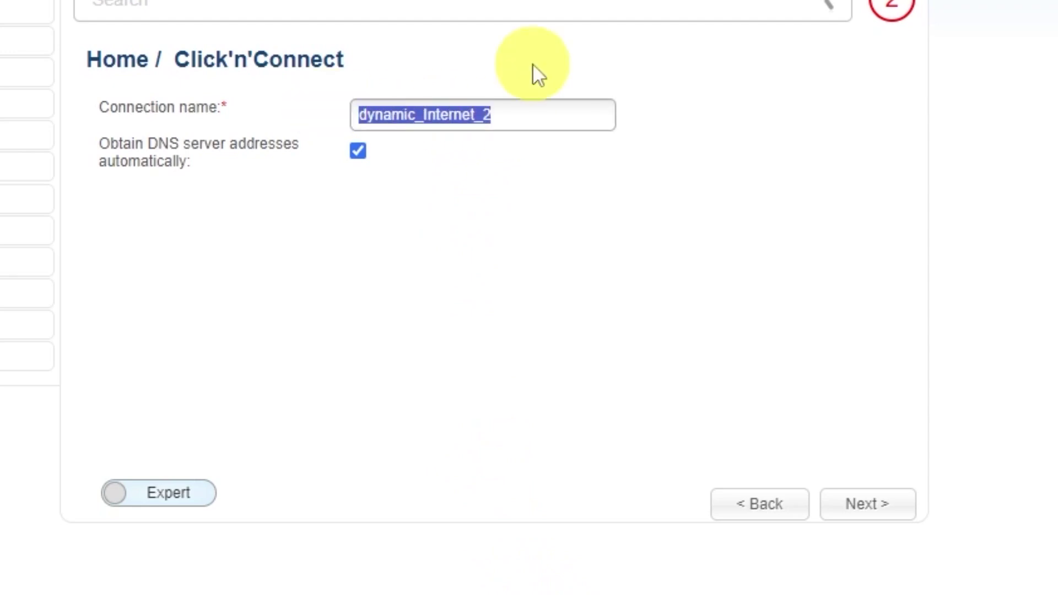
type("d0-")
key("BackSpace")
key("BackSpace")
type("-link")
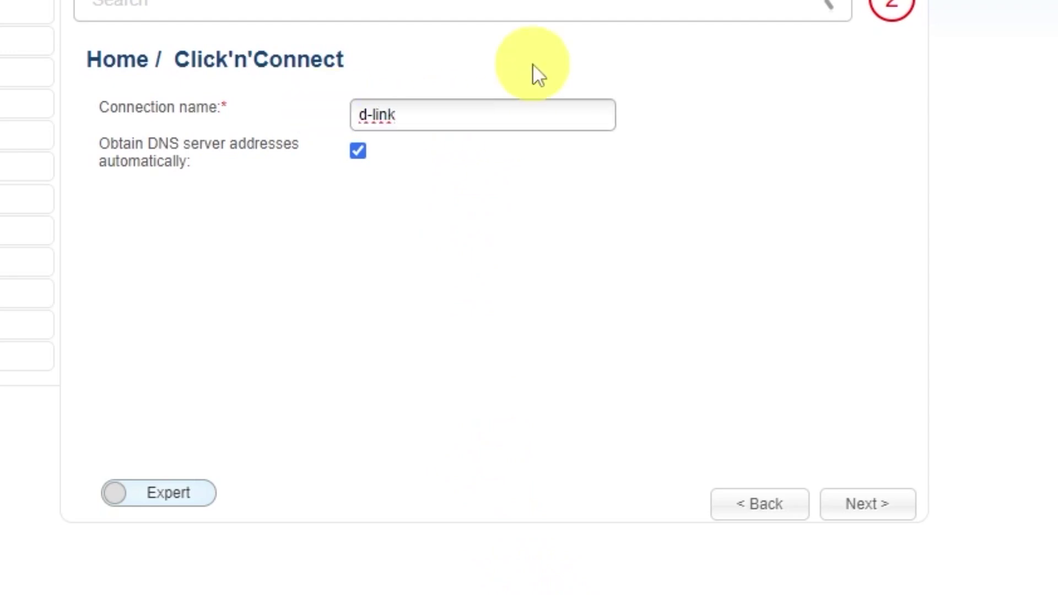
type(" wifi")
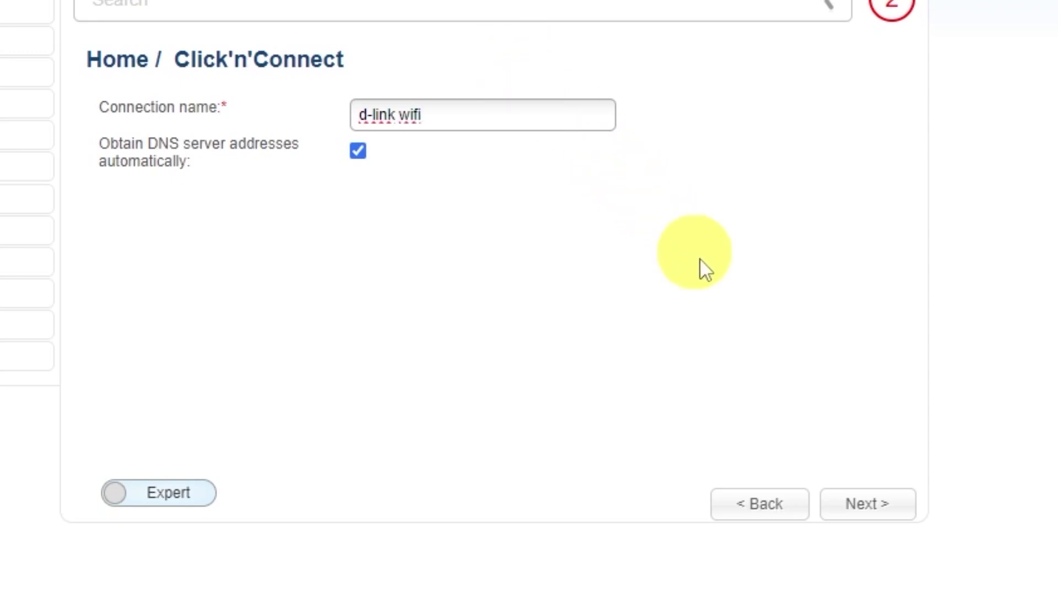
left_click(875, 505)
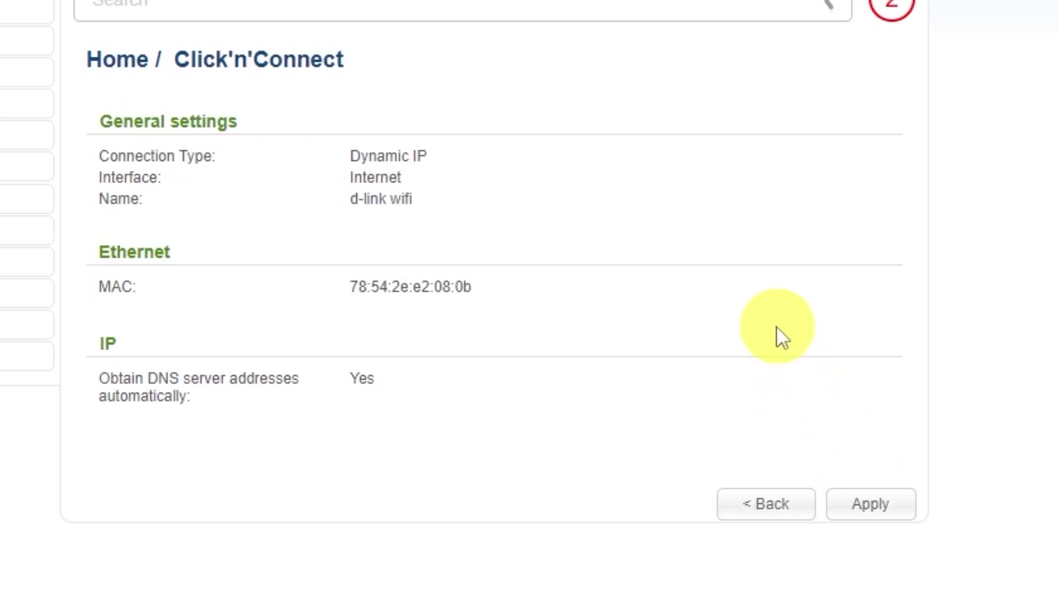
Apply and confirm the Dynamic IP connection, acknowledge the connected alert, and continue to wireless mode.
left_click(879, 500)
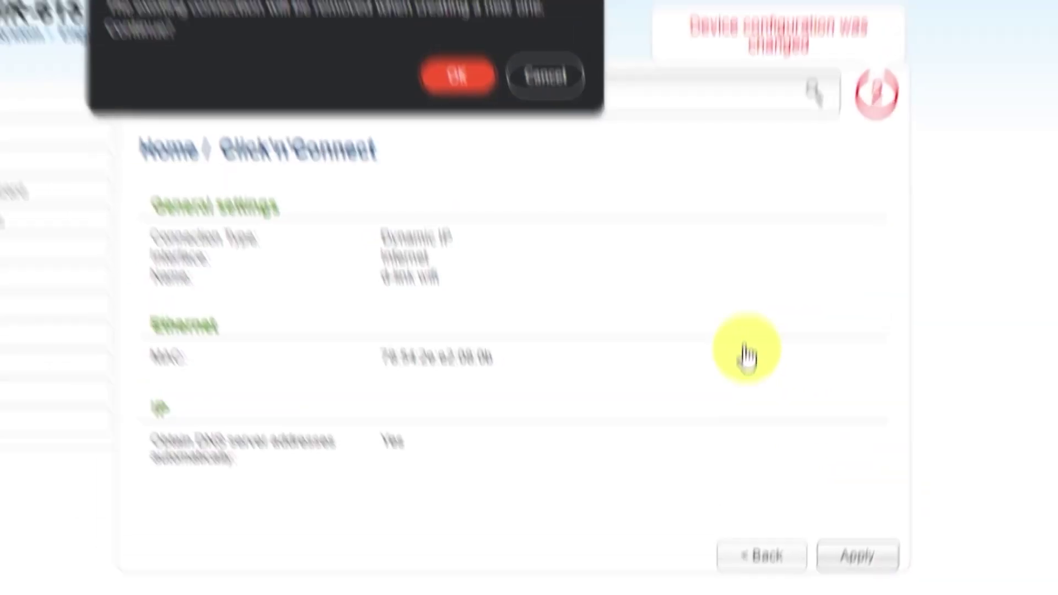
left_click(471, 77)
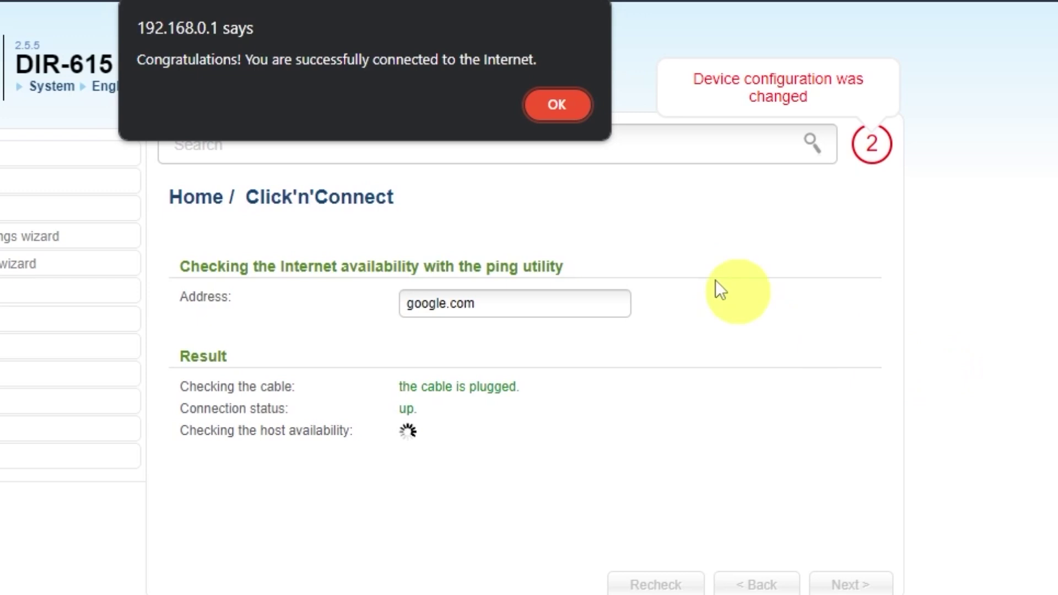
left_click(555, 107)
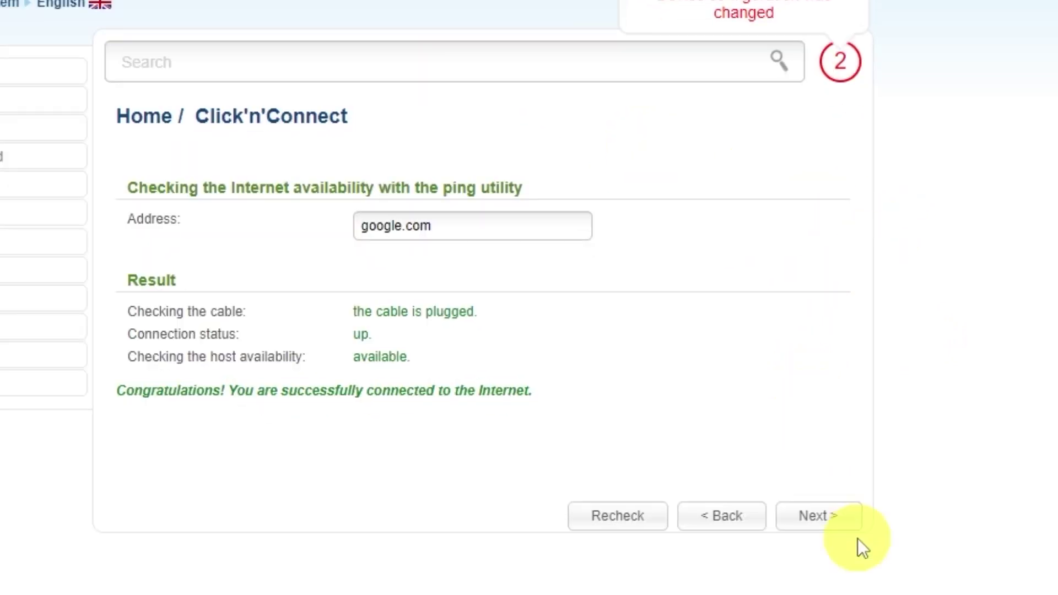
left_click(835, 521)
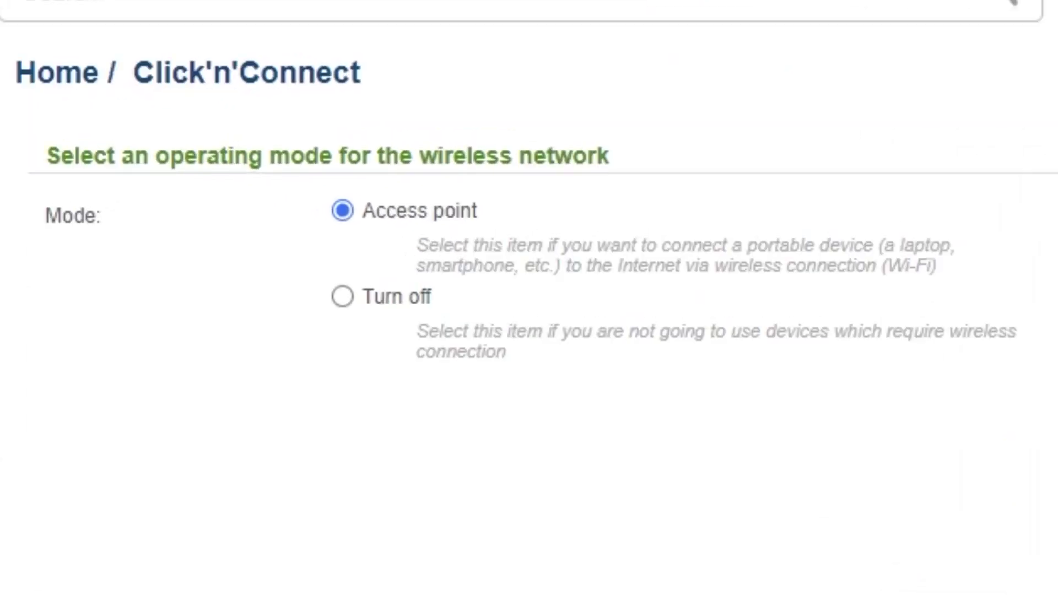
Keep Access point mode and the network name DIR-615.
left_click(826, 512)
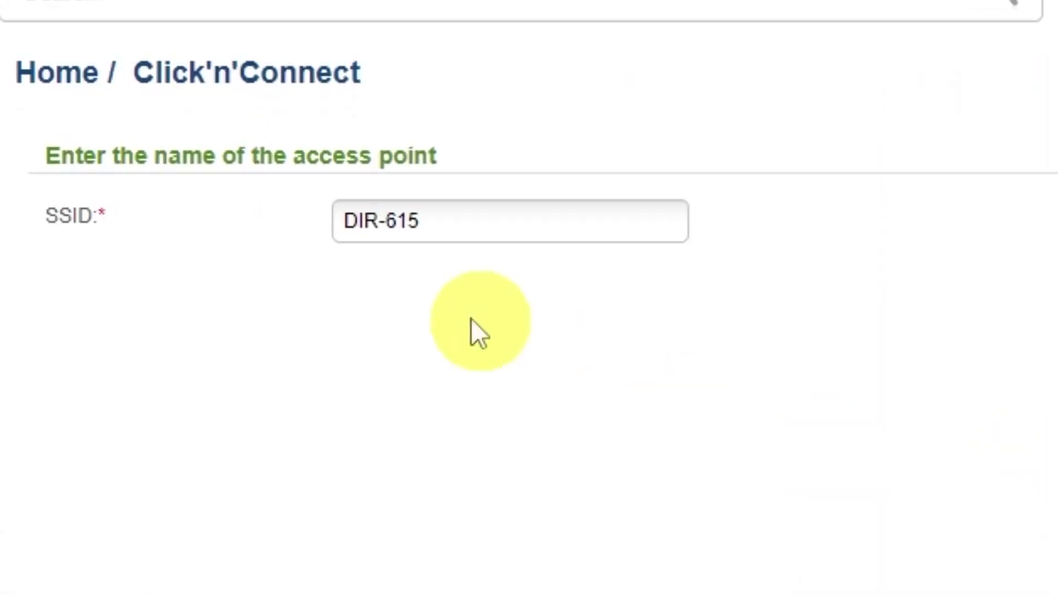
left_click(451, 211)
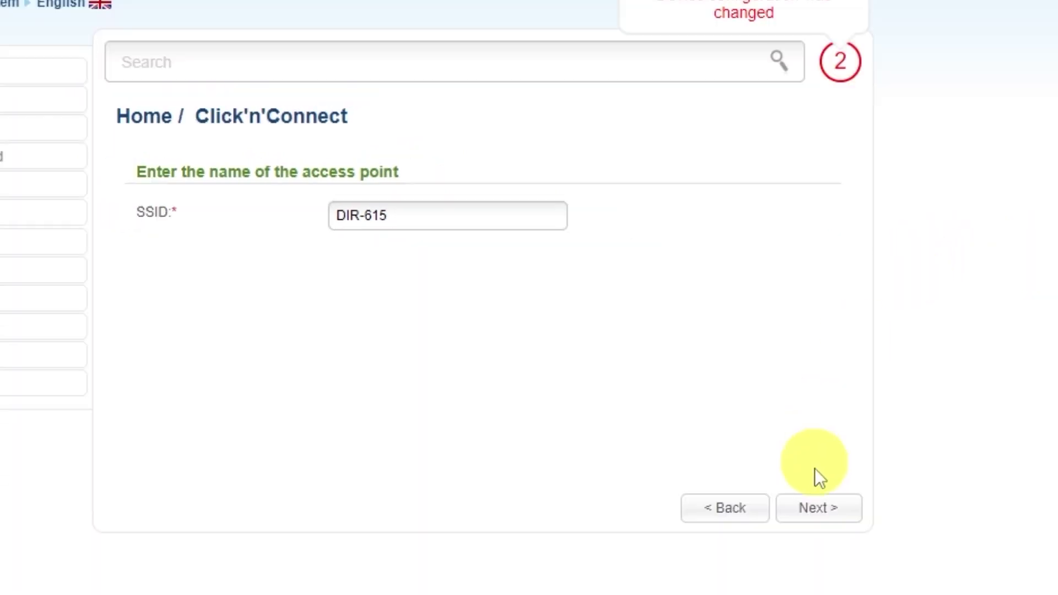
left_click(819, 513)
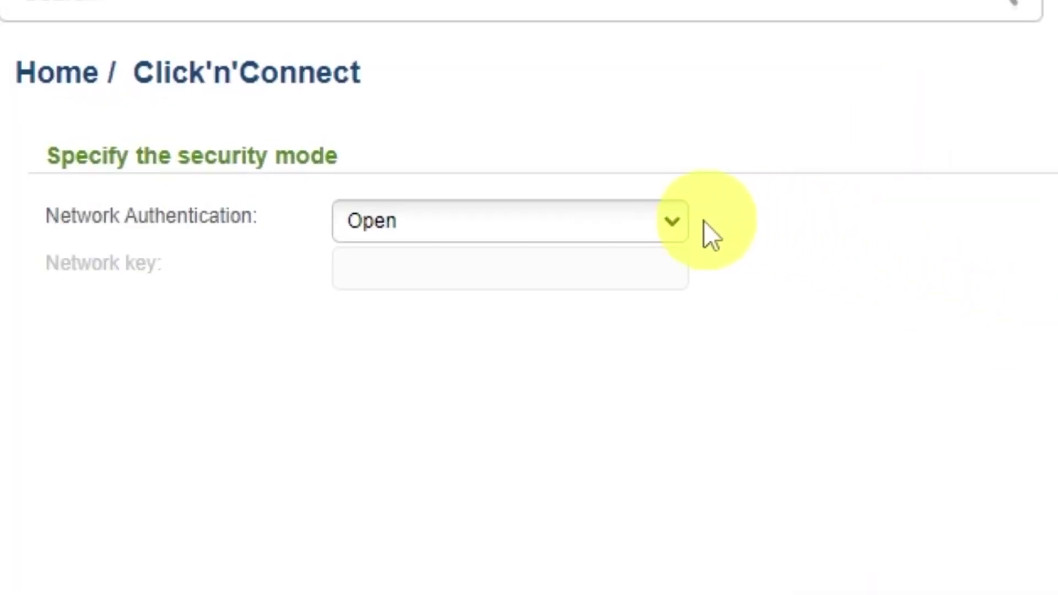
Set Network Authentication to Protected with a network key and continue to the summary.
left_click(669, 226)
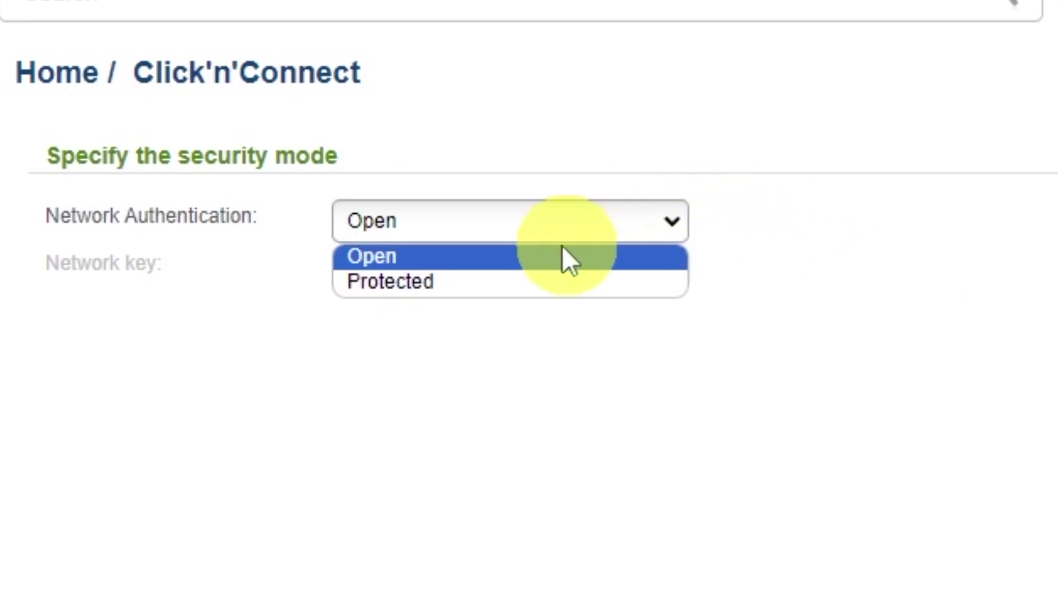
left_click(380, 284)
left_click(571, 266)
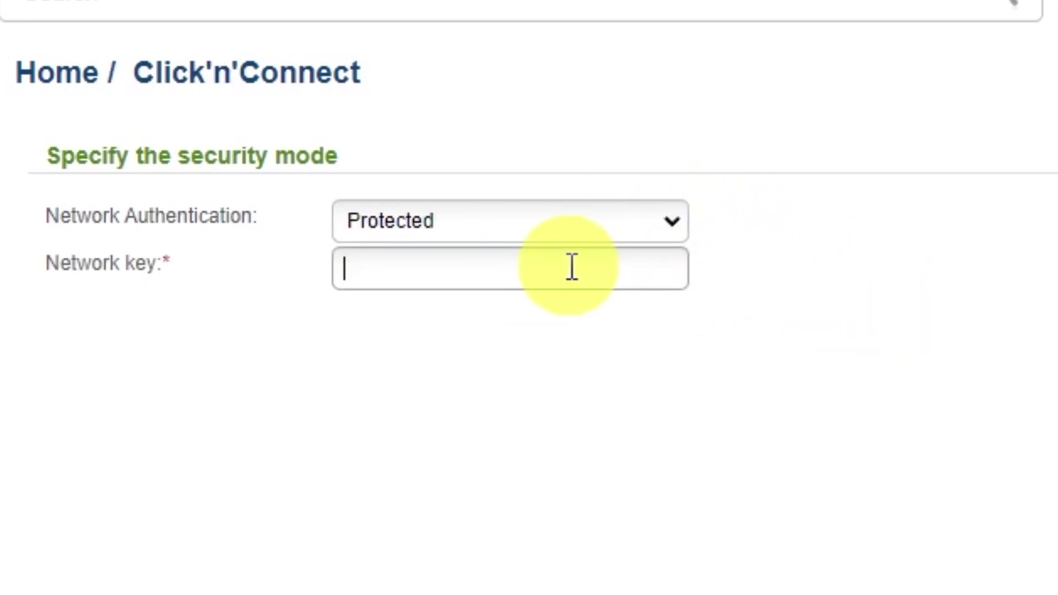
type("12345678")
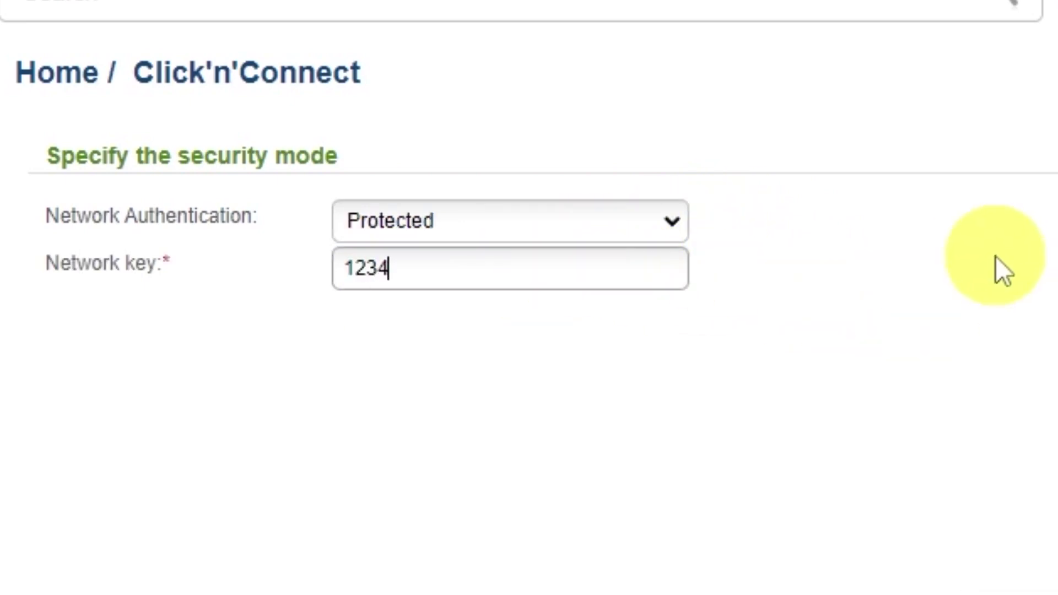
type("9")
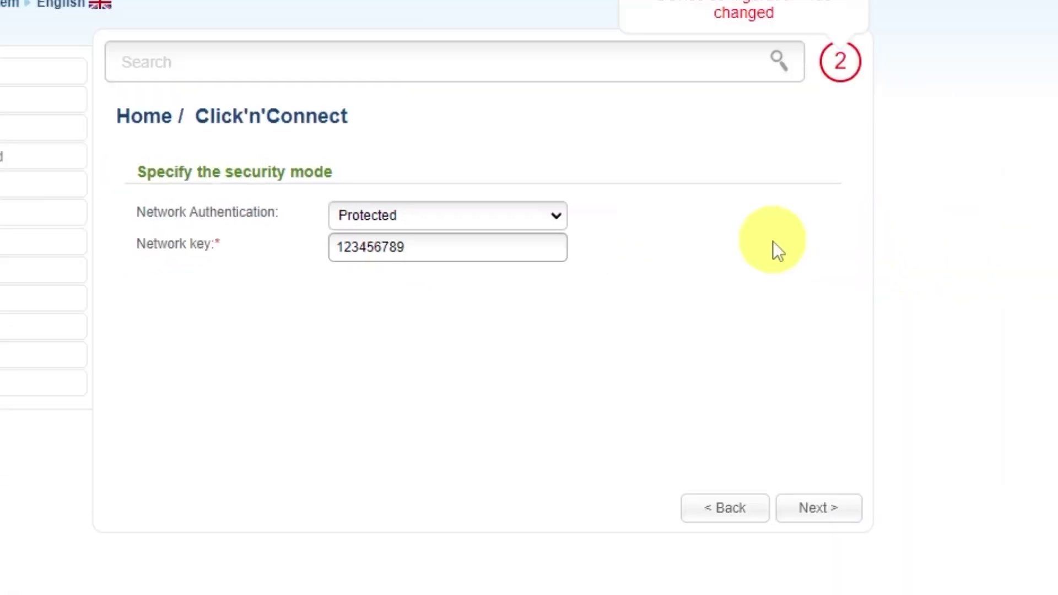
left_click(821, 508)
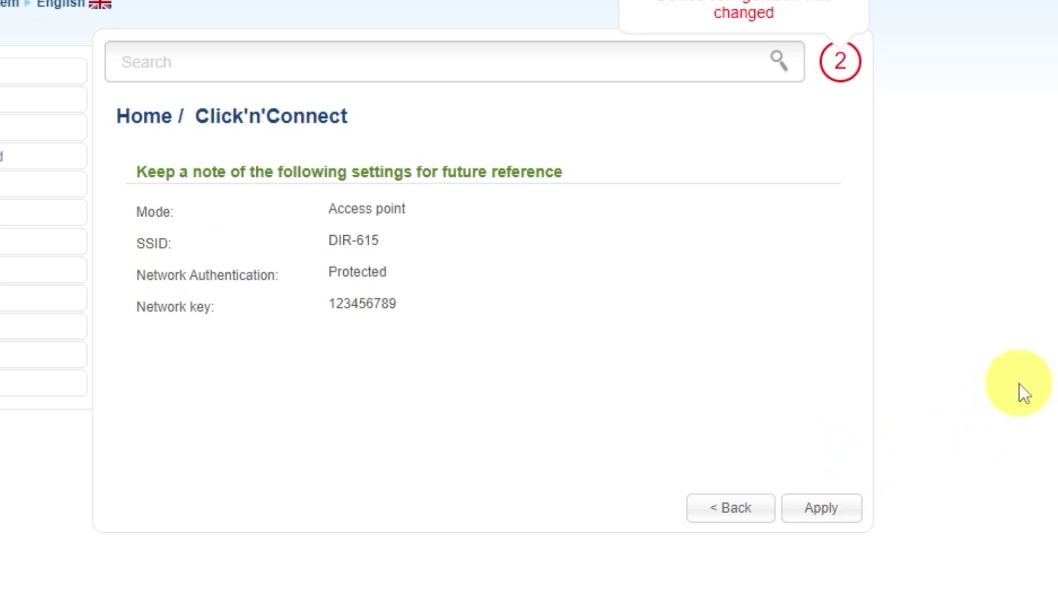
Apply the Wi-Fi settings, skip IPTV port setup, apply the wizard, and acknowledge 'Setup is complete!'.
left_click(827, 510)
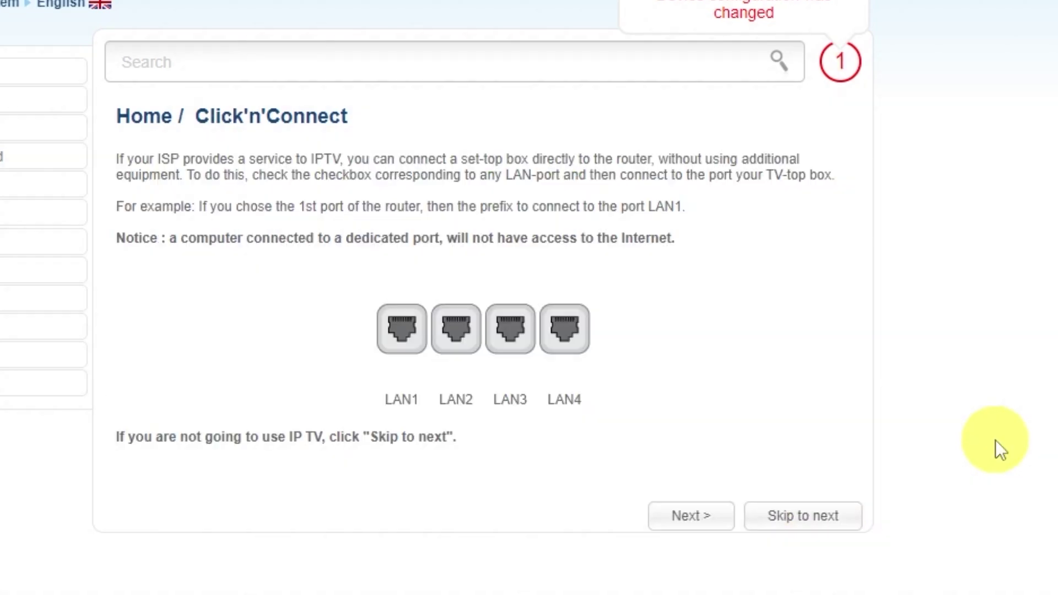
left_click(796, 519)
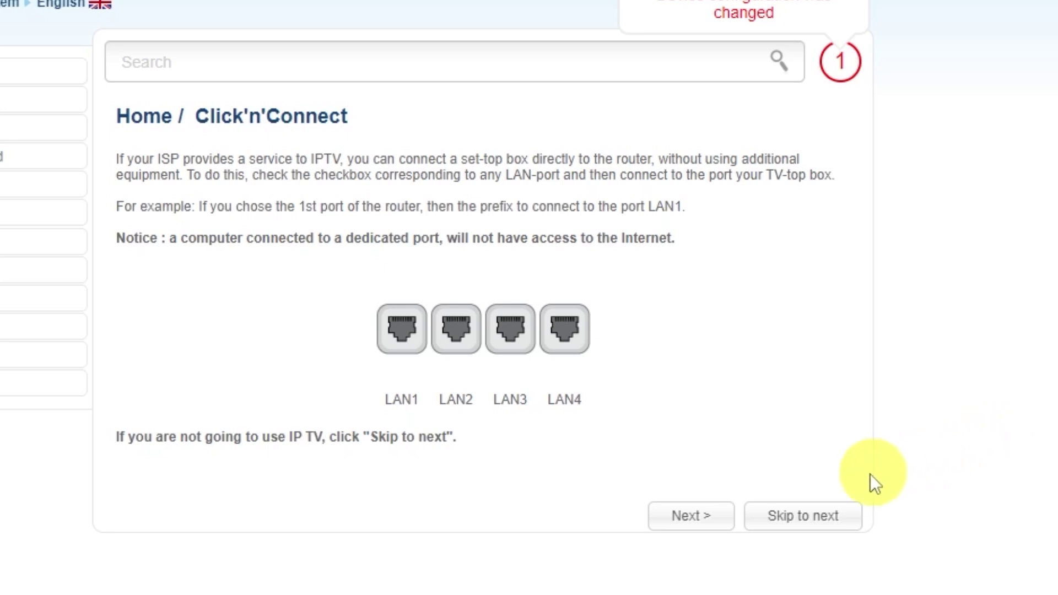
left_click(799, 519)
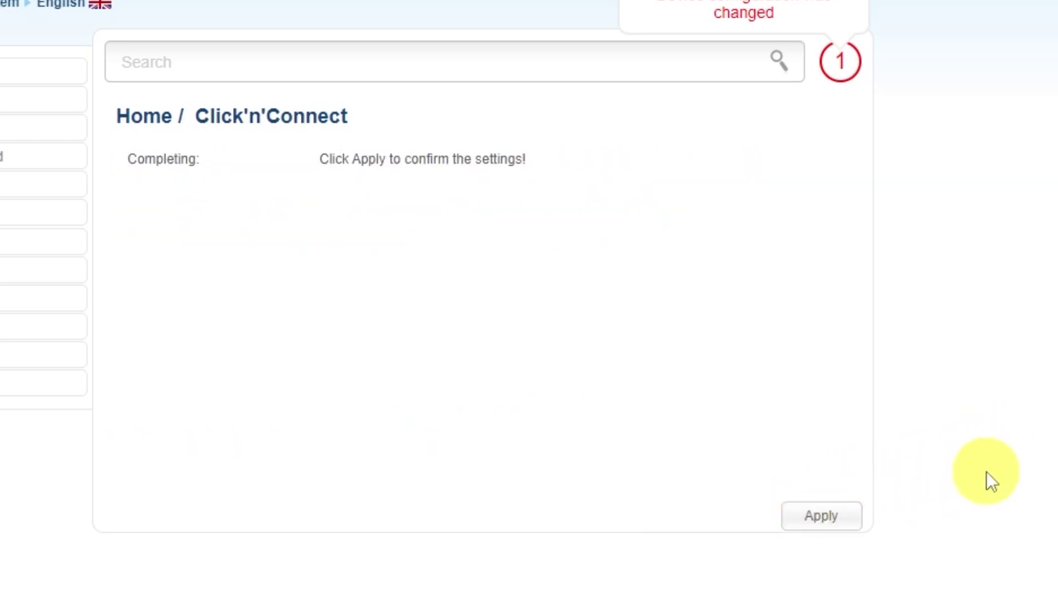
left_click(826, 512)
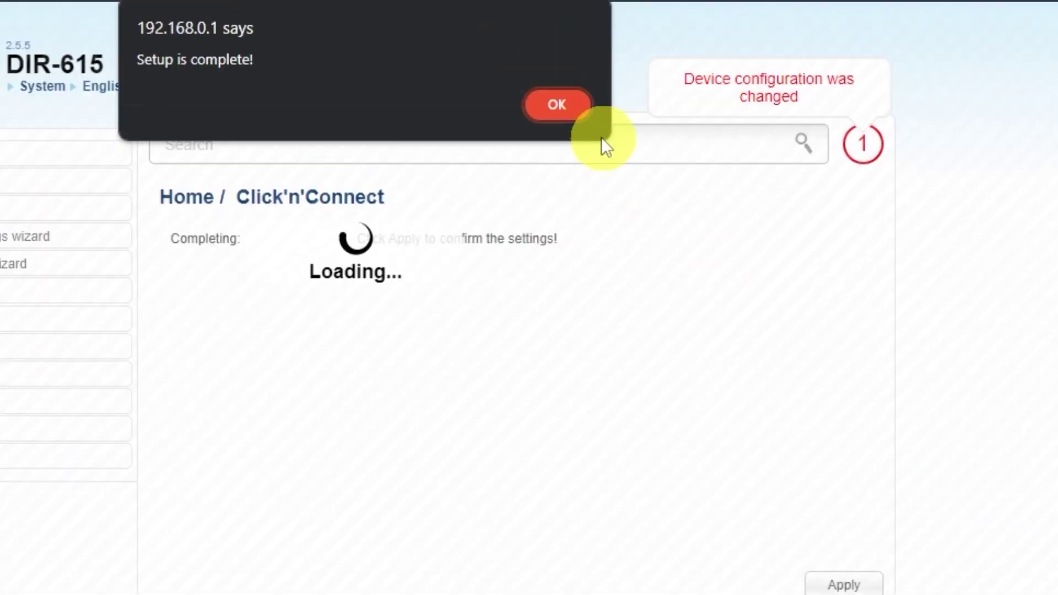
left_click(565, 110)
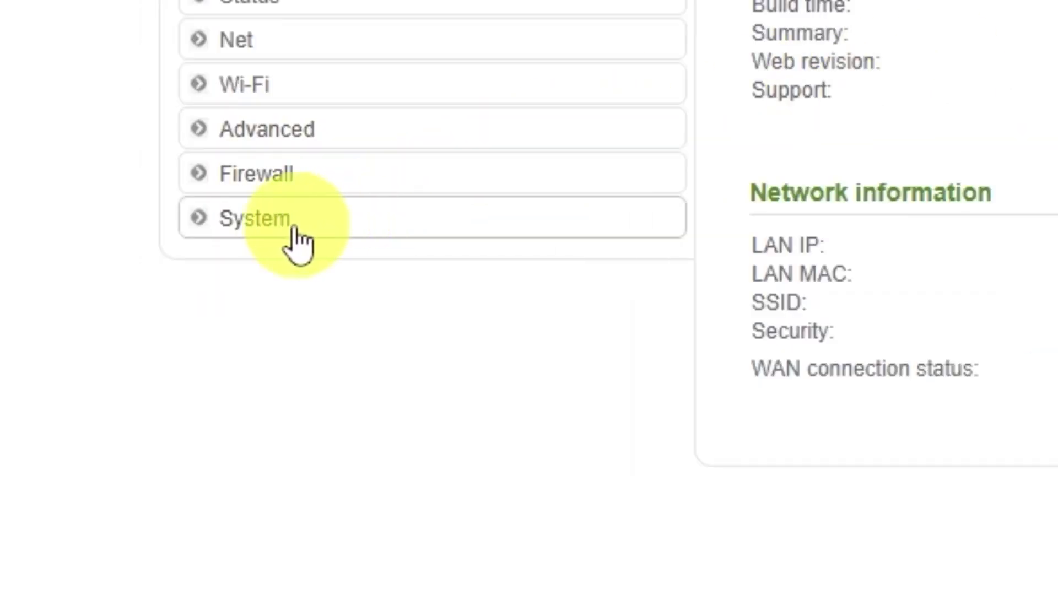
Save the current configuration under System > Configuration and acknowledge the success message.
left_click(295, 227)
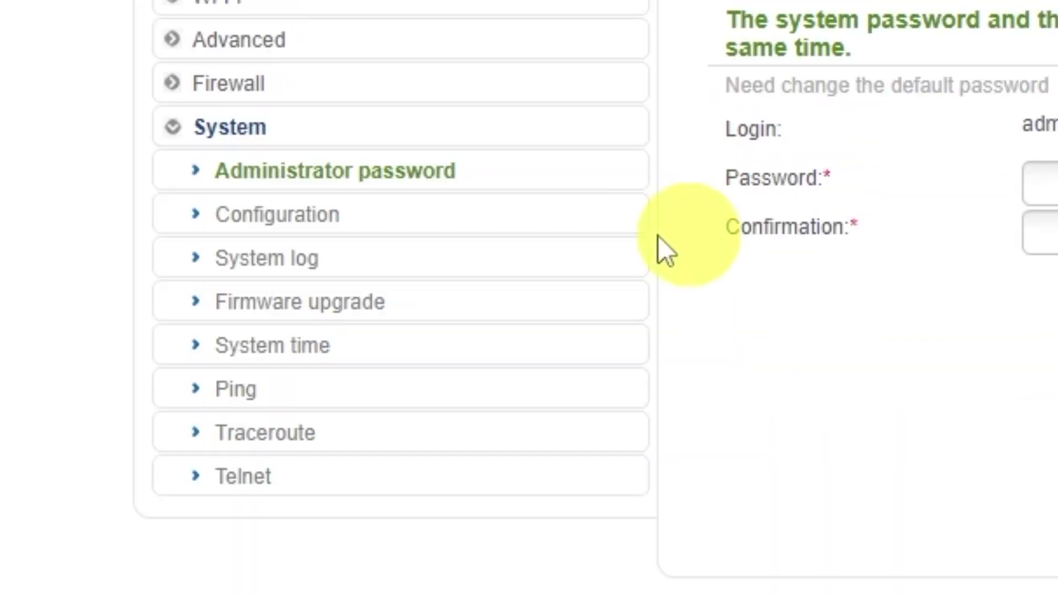
left_click(282, 221)
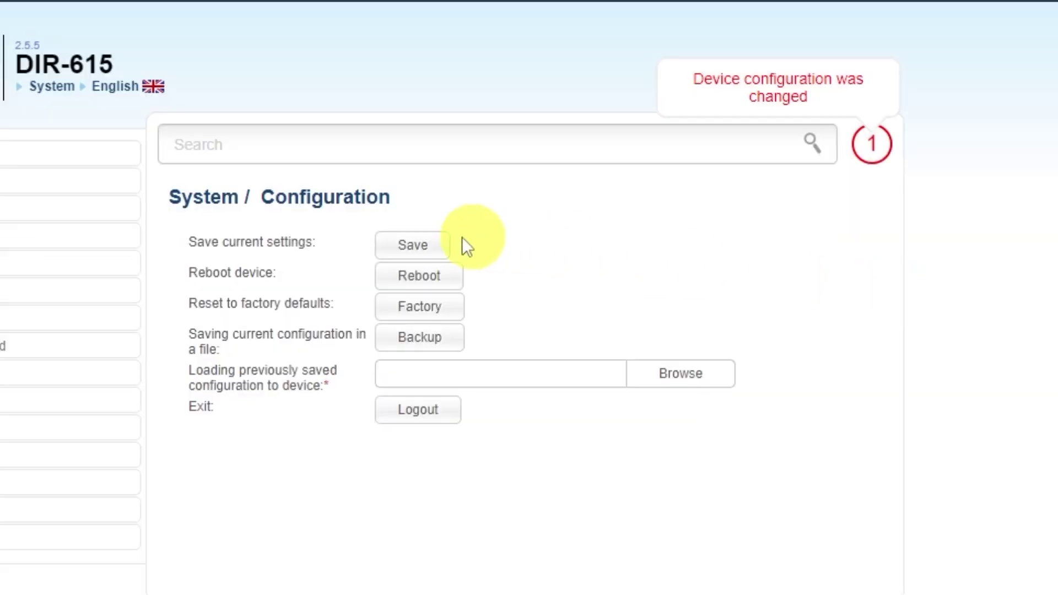
left_click(411, 246)
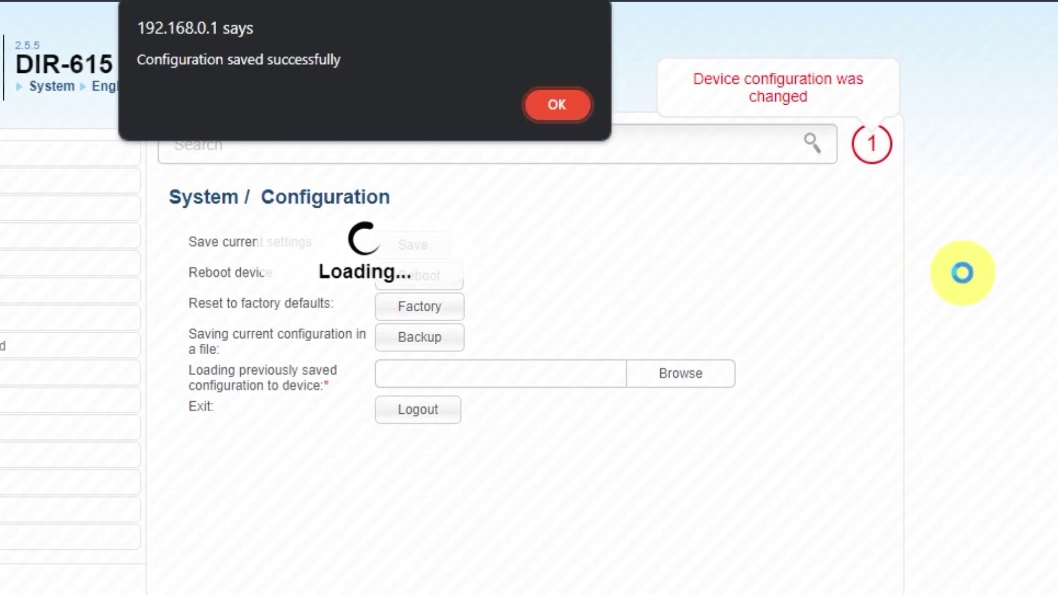
left_click(554, 106)
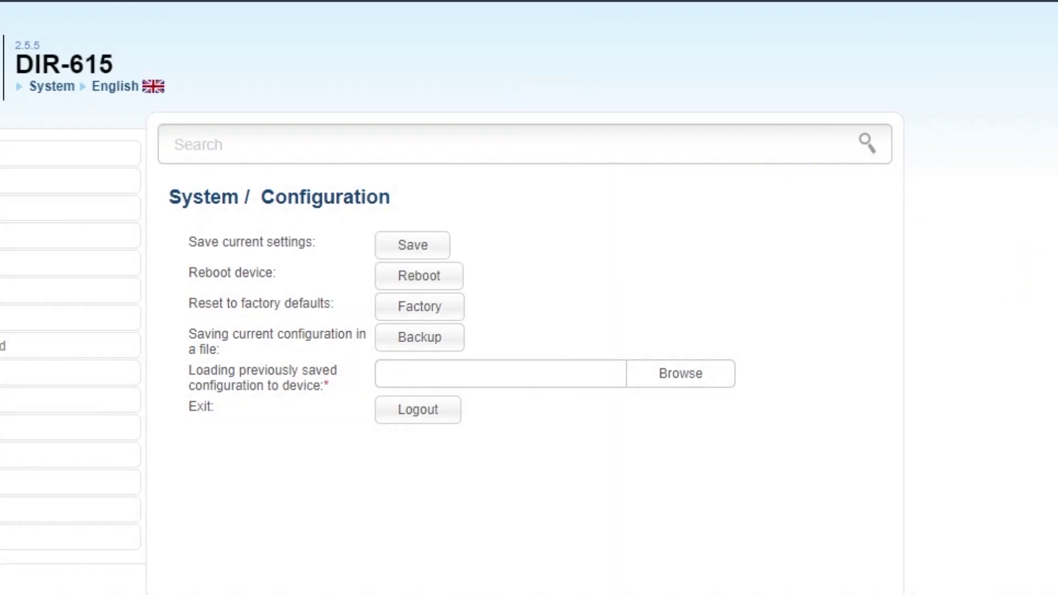
Reboot the router, then search 'dfdfdfdf' from the Edge address bar to test browsing.
left_click(441, 282)
left_click(469, 149)
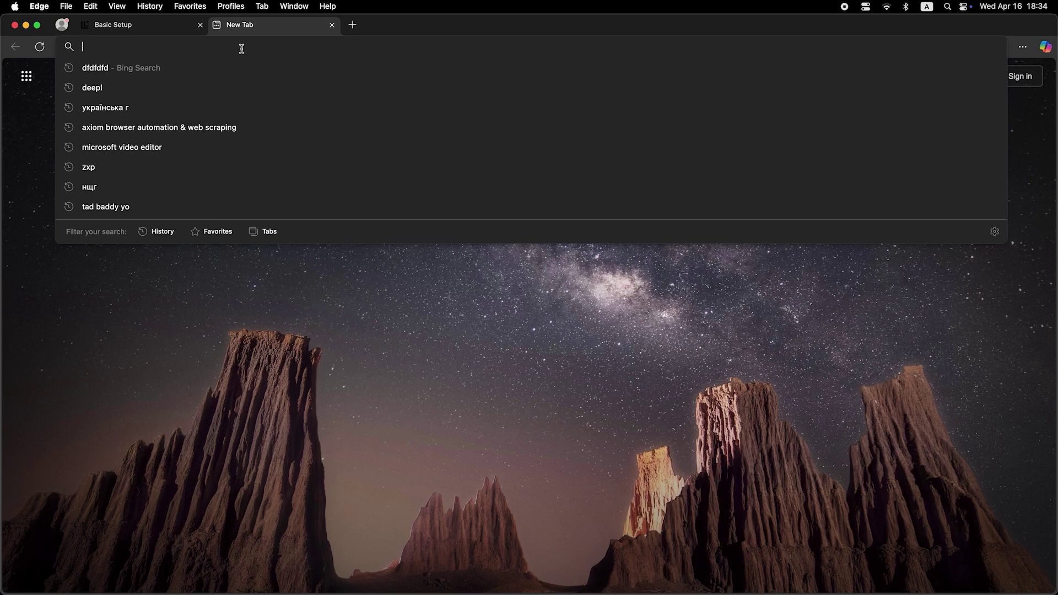
type("dfdfdfdf")
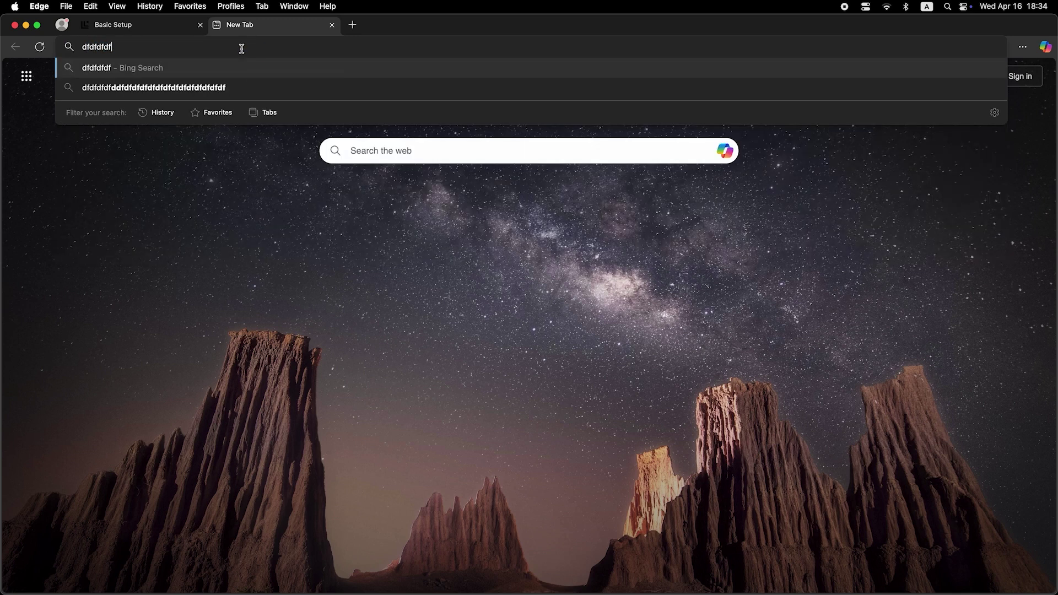
key("Return")
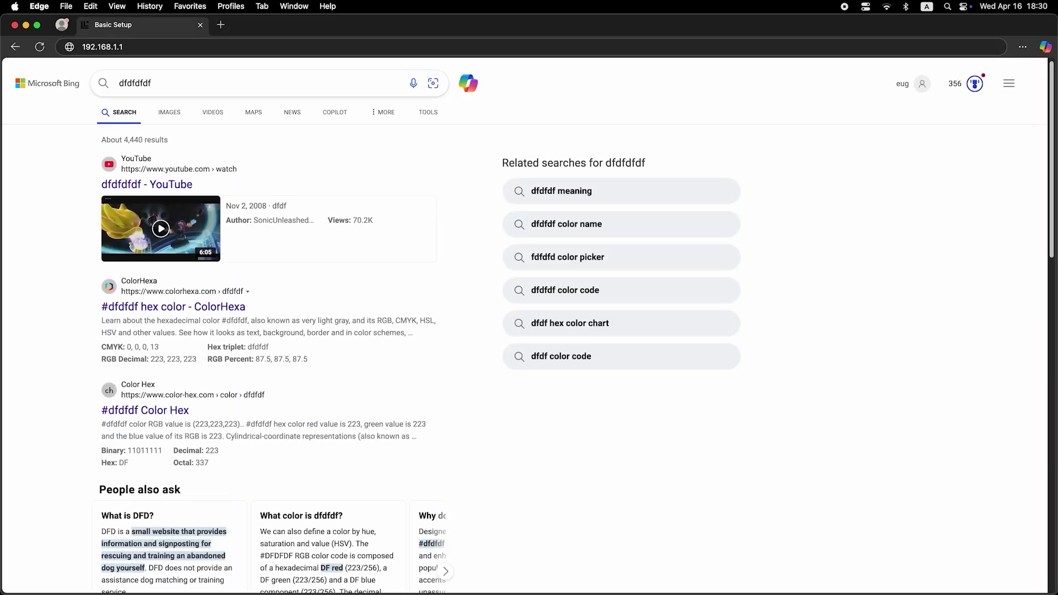